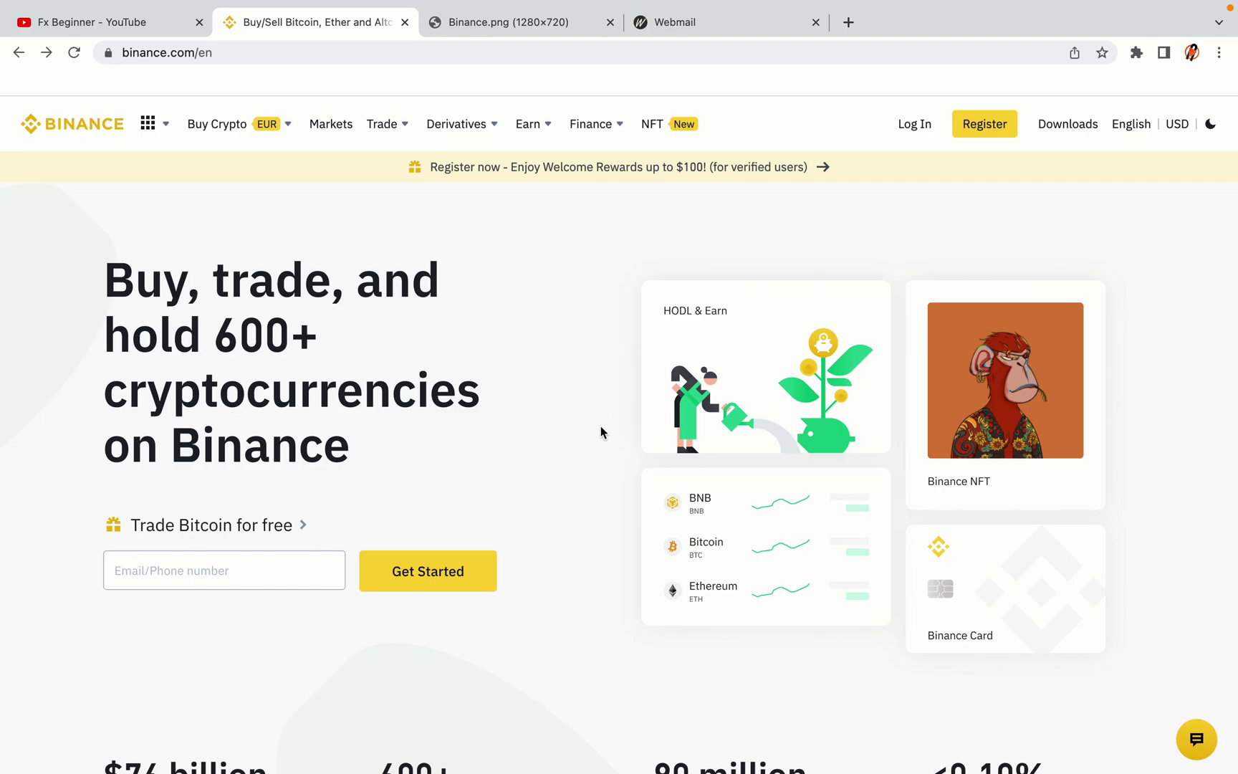
Step: Examine the Binance home page's sections, from the trading statistics to the help links, and view the Binance.png image
{"action": "scroll", "coordinate": [600, 429], "scroll_direction": "down", "scroll_amount": 5}
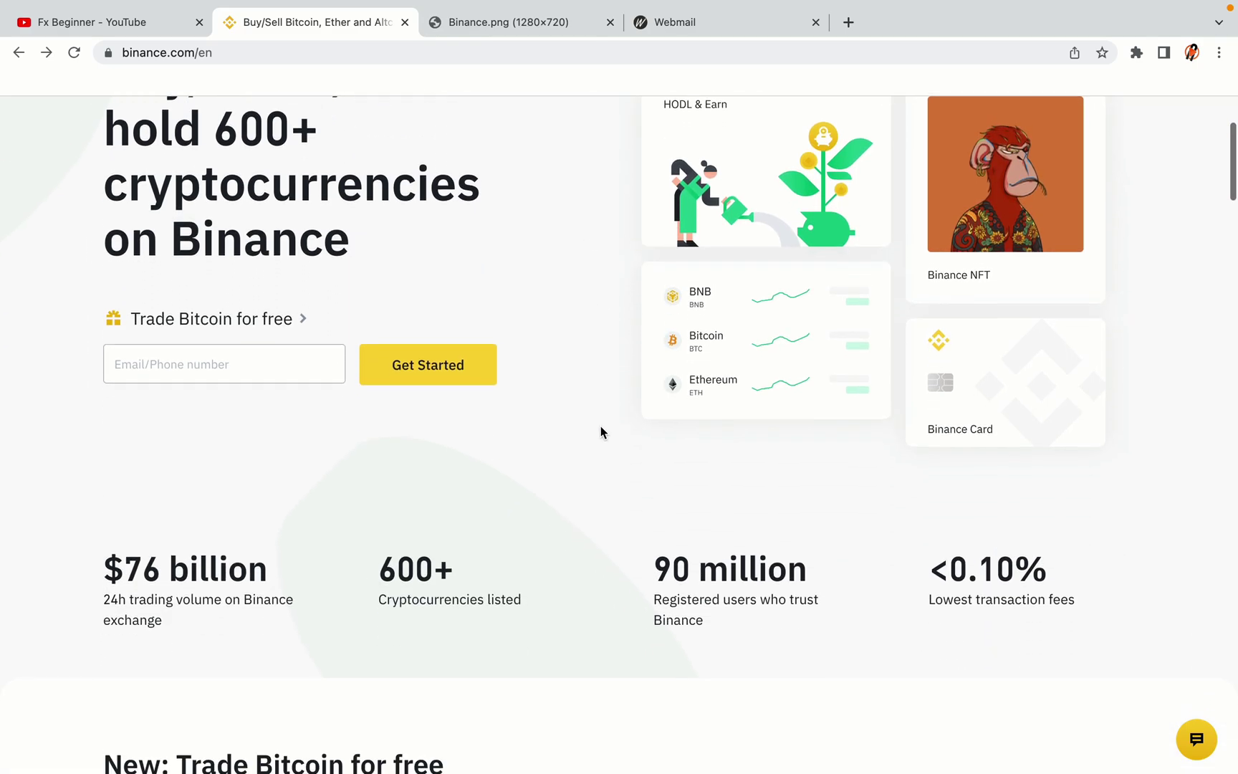
{"action": "scroll", "coordinate": [601, 432], "scroll_direction": "down", "scroll_amount": 5}
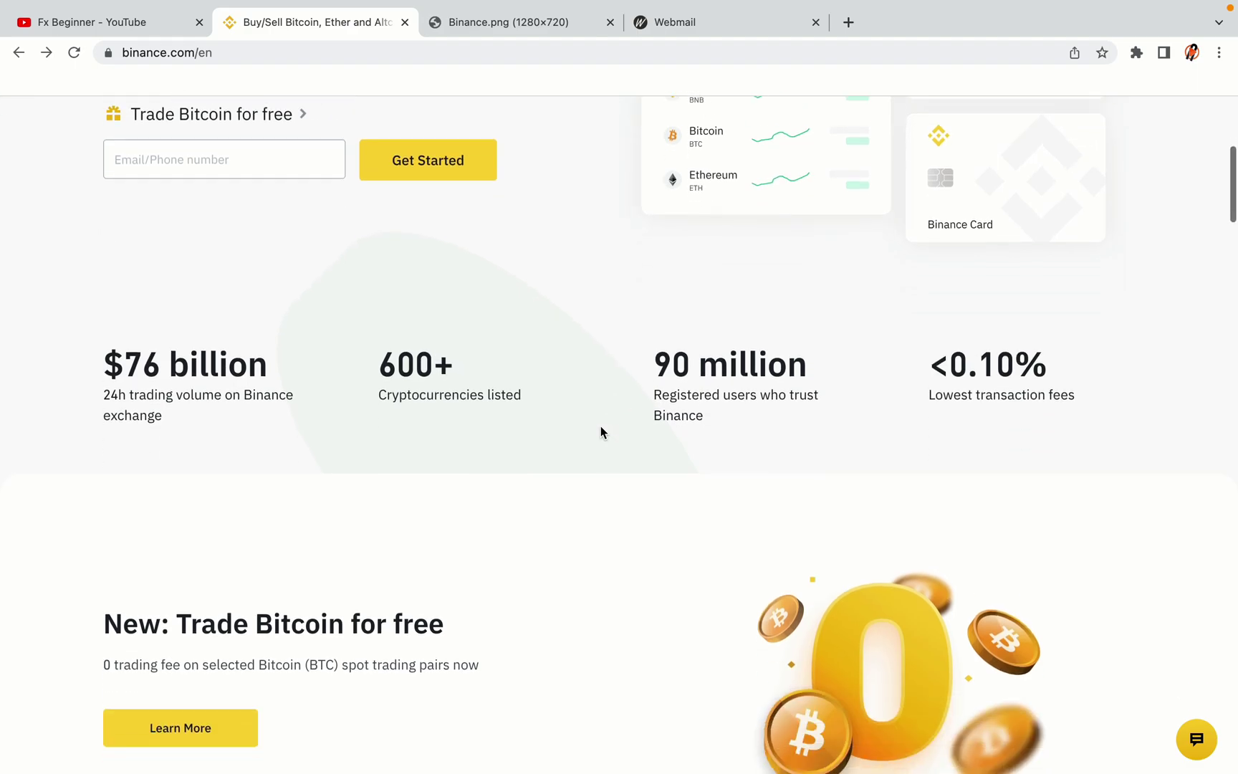
{"action": "scroll", "coordinate": [600, 432], "scroll_direction": "up", "scroll_amount": 3}
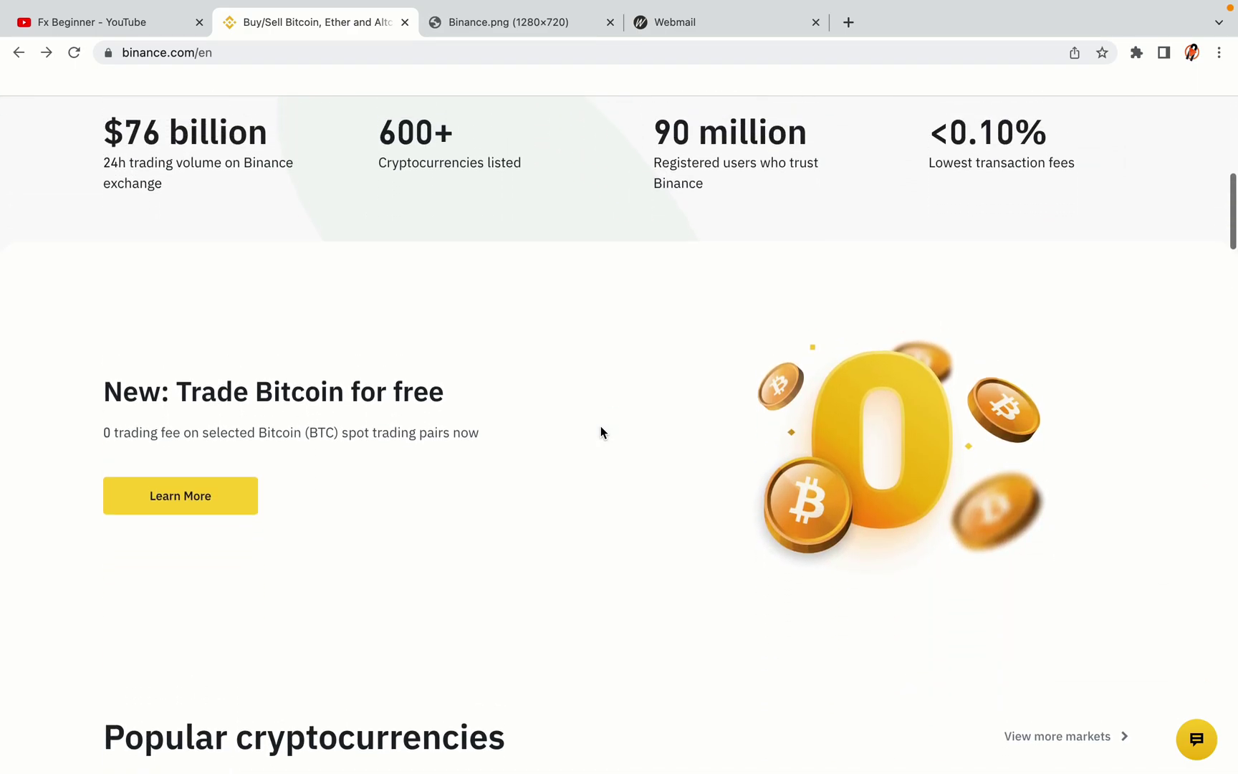
{"action": "scroll", "coordinate": [601, 427], "scroll_direction": "down", "scroll_amount": 8}
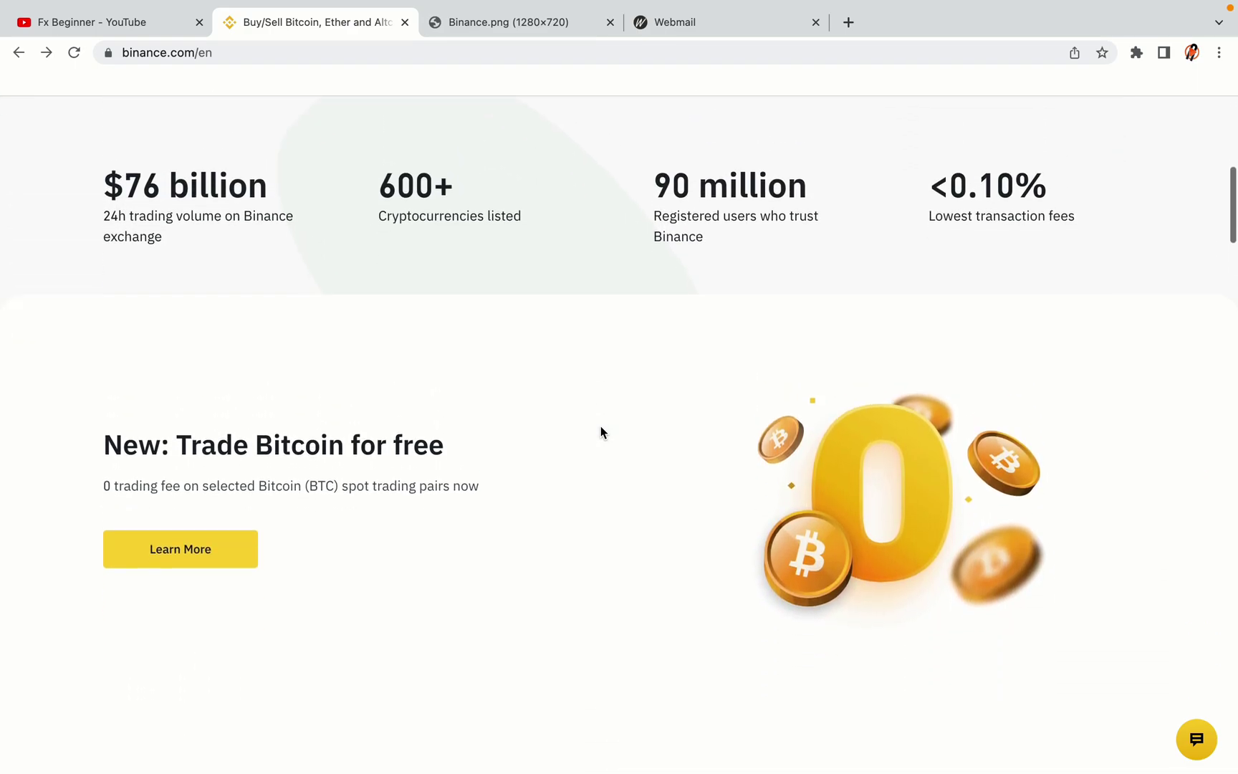
{"action": "scroll", "coordinate": [601, 432], "scroll_direction": "down", "scroll_amount": 2}
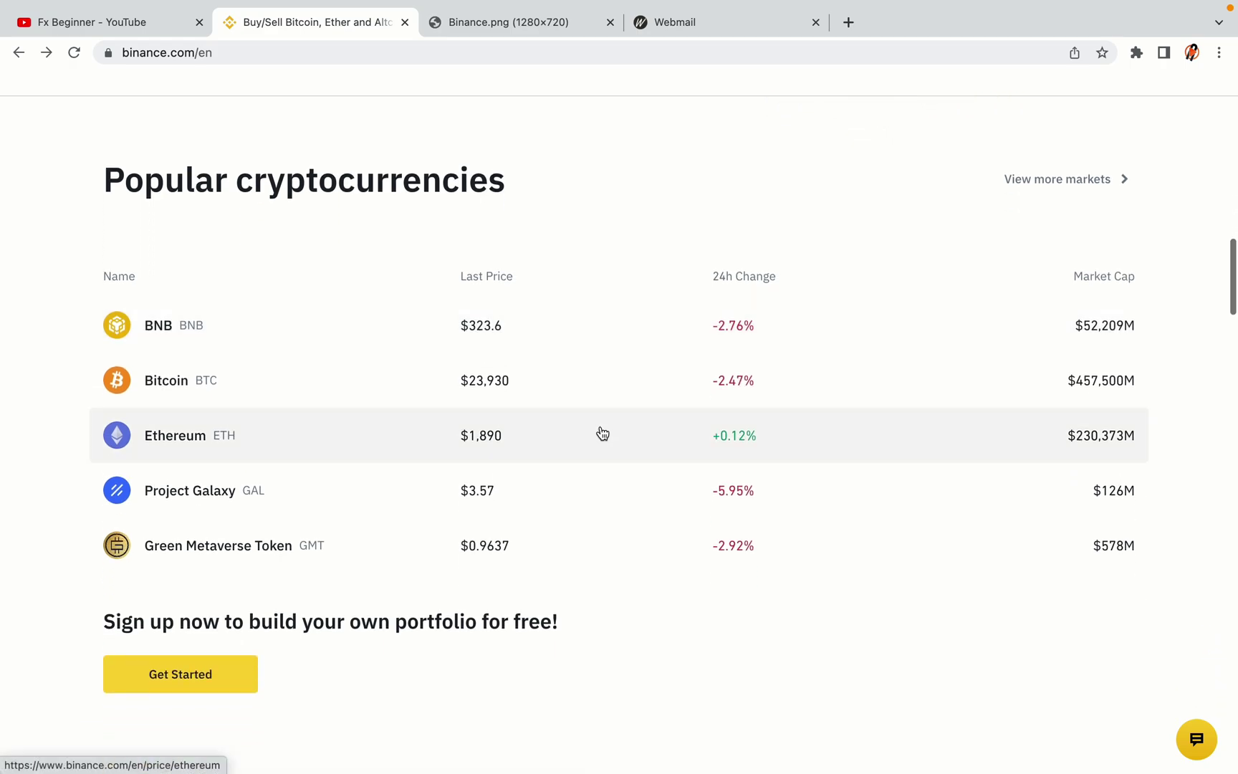
{"action": "scroll", "coordinate": [601, 430], "scroll_direction": "down", "scroll_amount": 9}
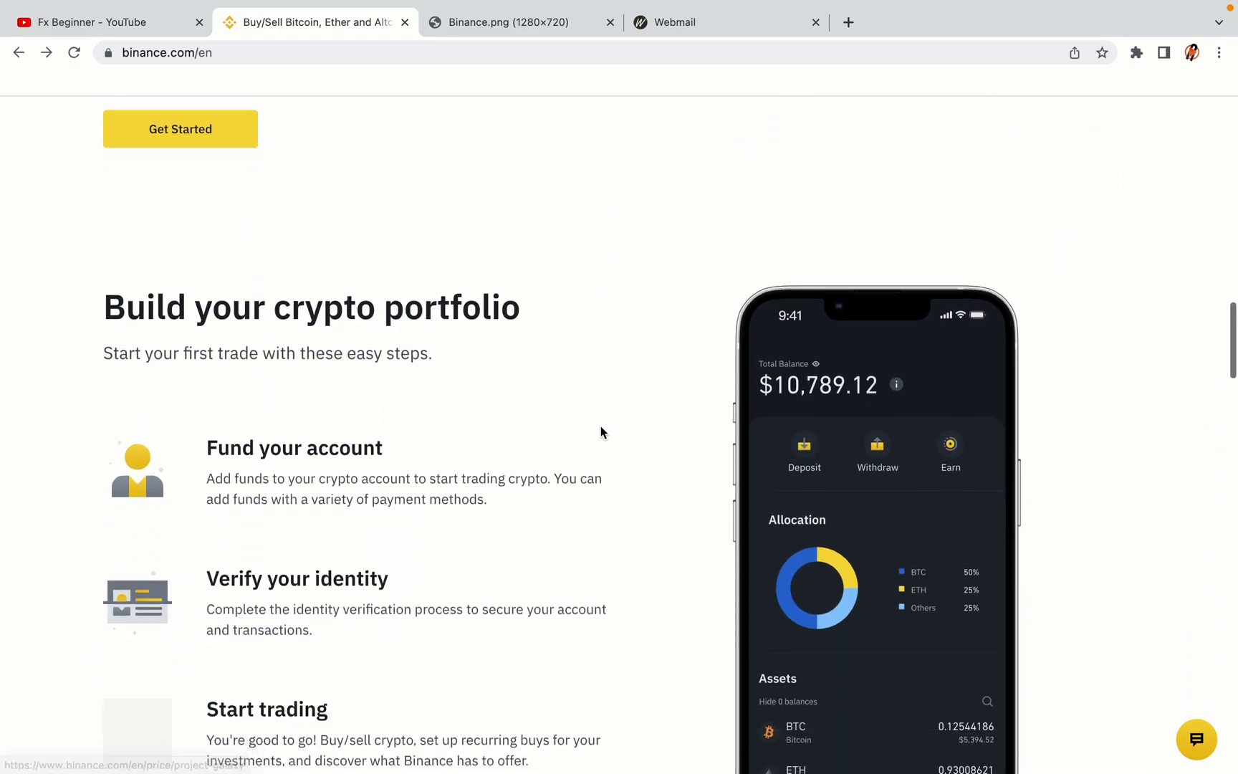
{"action": "scroll", "coordinate": [600, 432], "scroll_direction": "down", "scroll_amount": 1}
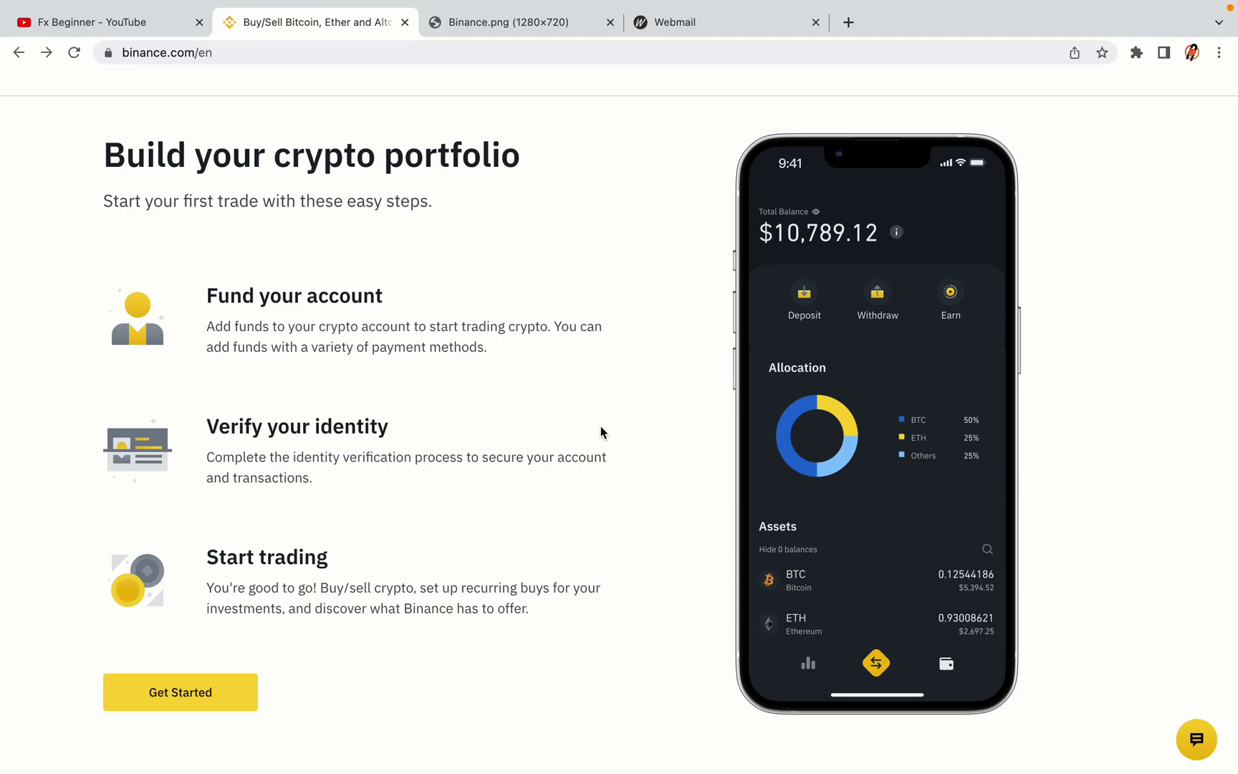
{"action": "scroll", "coordinate": [600, 427], "scroll_direction": "down", "scroll_amount": 10}
{"action": "scroll", "coordinate": [602, 432], "scroll_direction": "down", "scroll_amount": 9}
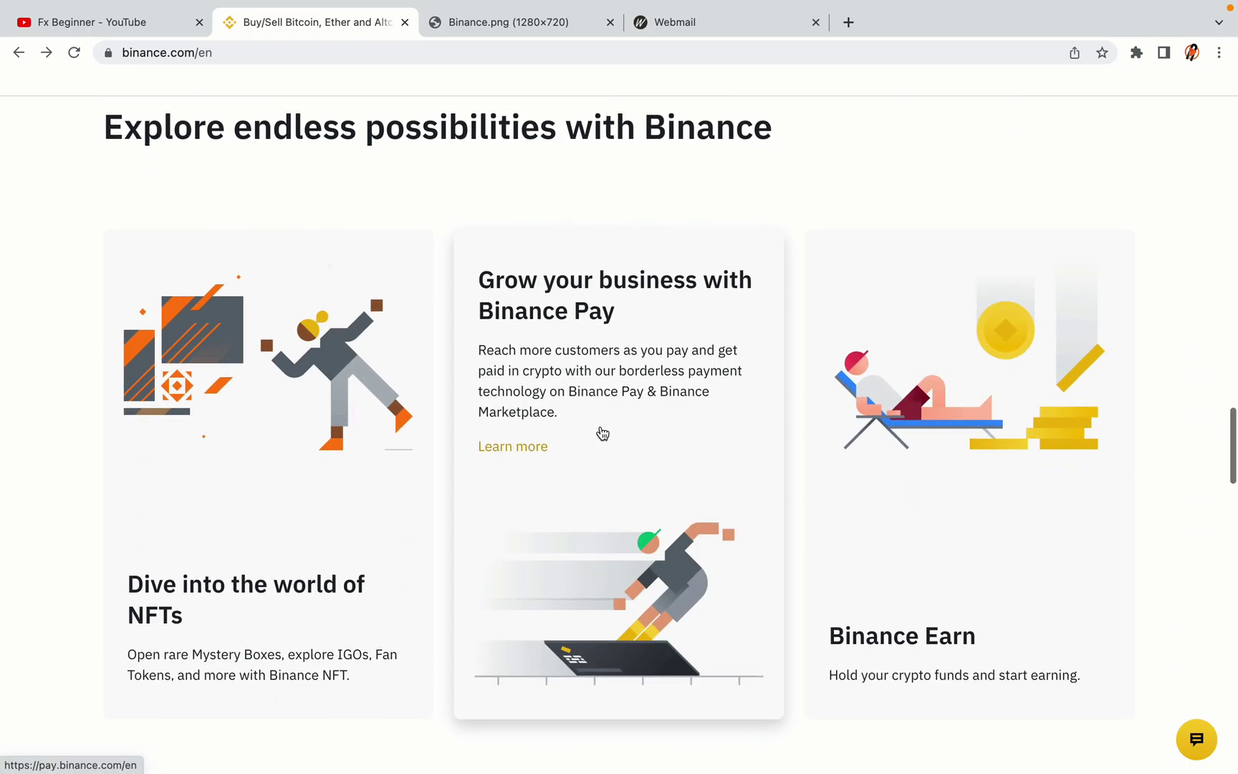
{"action": "scroll", "coordinate": [600, 432], "scroll_direction": "down", "scroll_amount": 2}
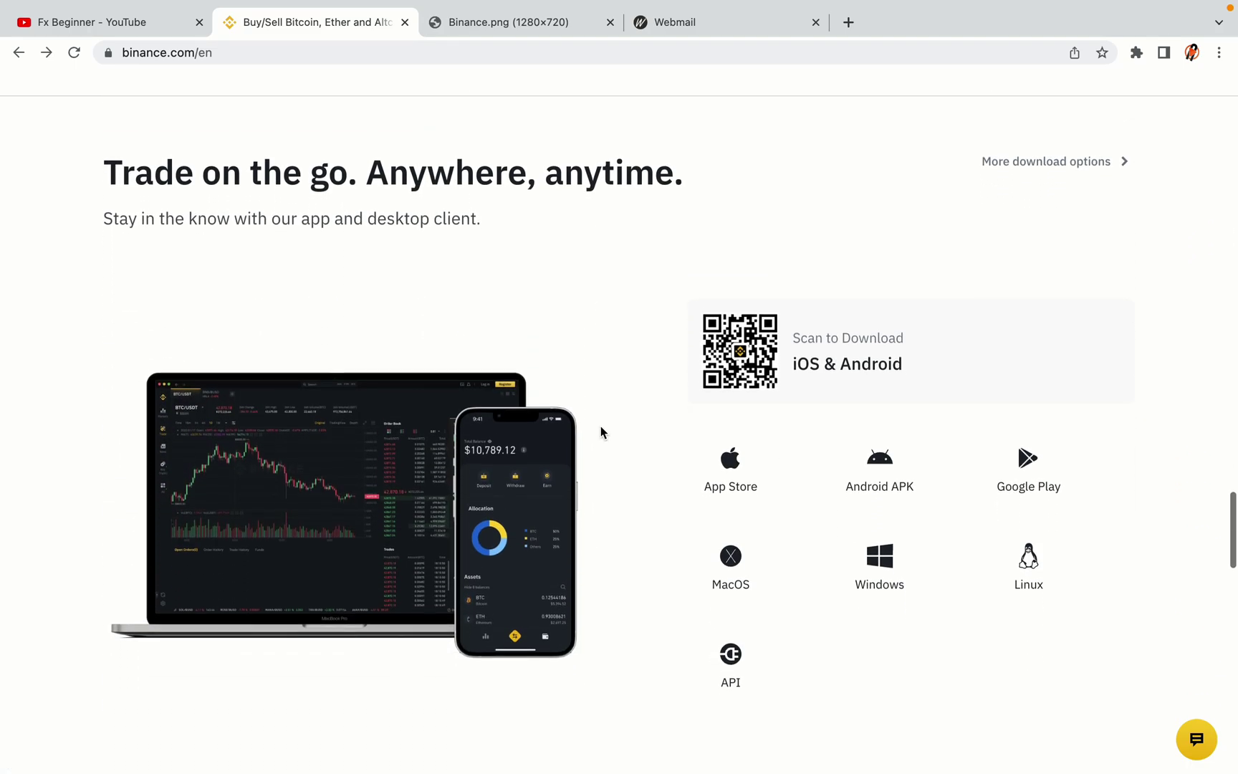
{"action": "scroll", "coordinate": [600, 432], "scroll_direction": "down", "scroll_amount": 9}
{"action": "scroll", "coordinate": [600, 427], "scroll_direction": "down", "scroll_amount": 2}
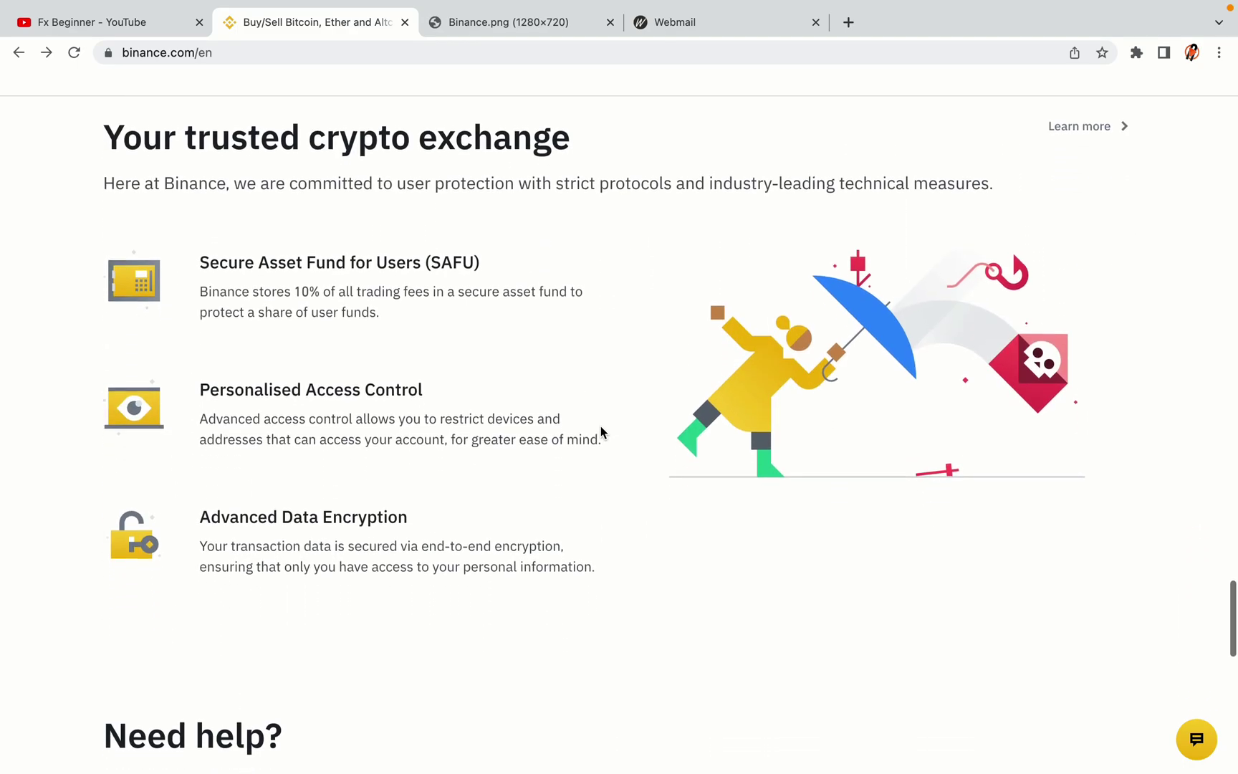
{"action": "scroll", "coordinate": [600, 426], "scroll_direction": "down", "scroll_amount": 7}
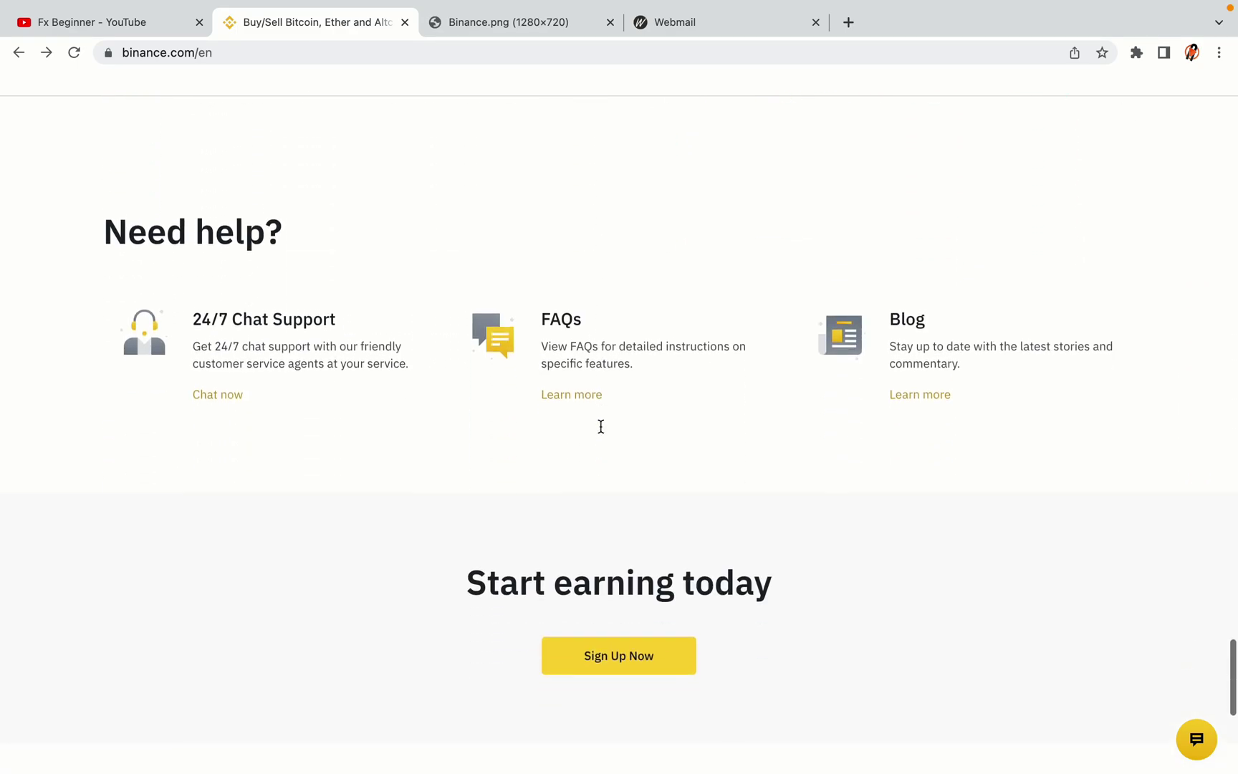
{"action": "scroll", "coordinate": [601, 425], "scroll_direction": "up", "scroll_amount": 4}
{"action": "scroll", "coordinate": [600, 430], "scroll_direction": "up", "scroll_amount": 20}
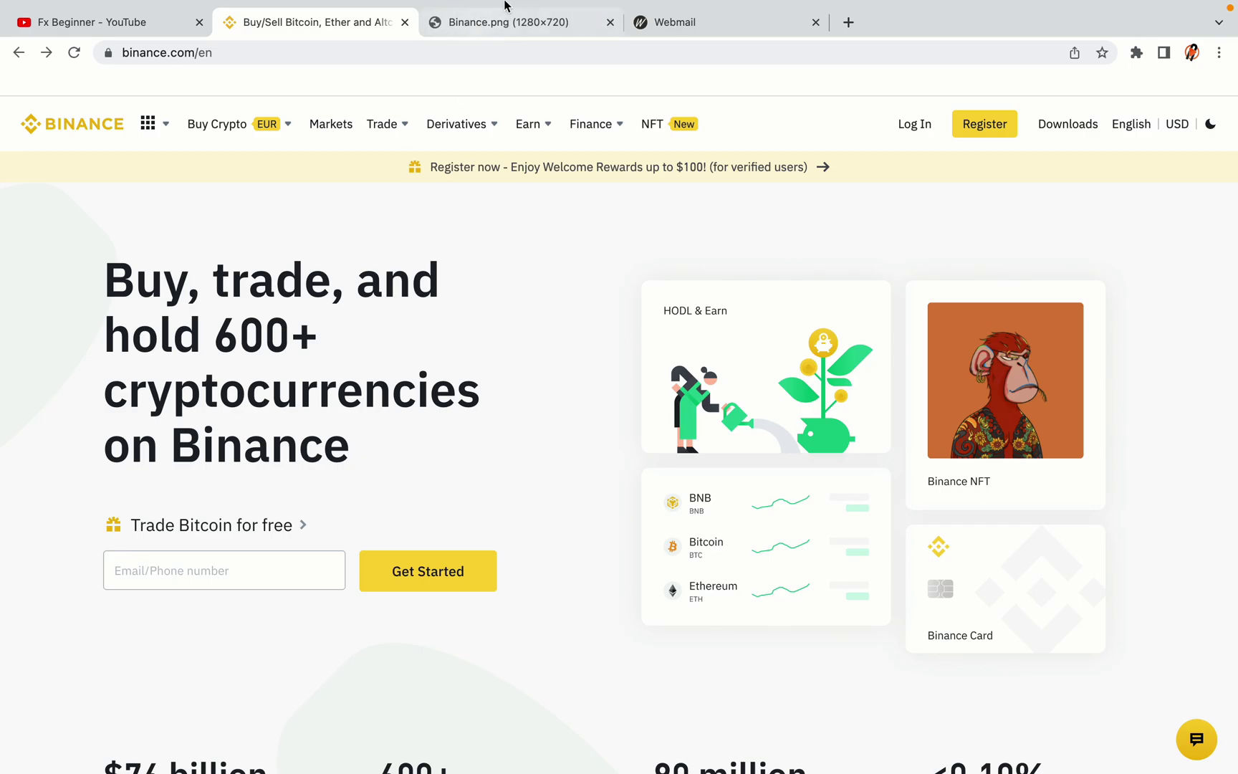
{"action": "left_click", "coordinate": [517, 21]}
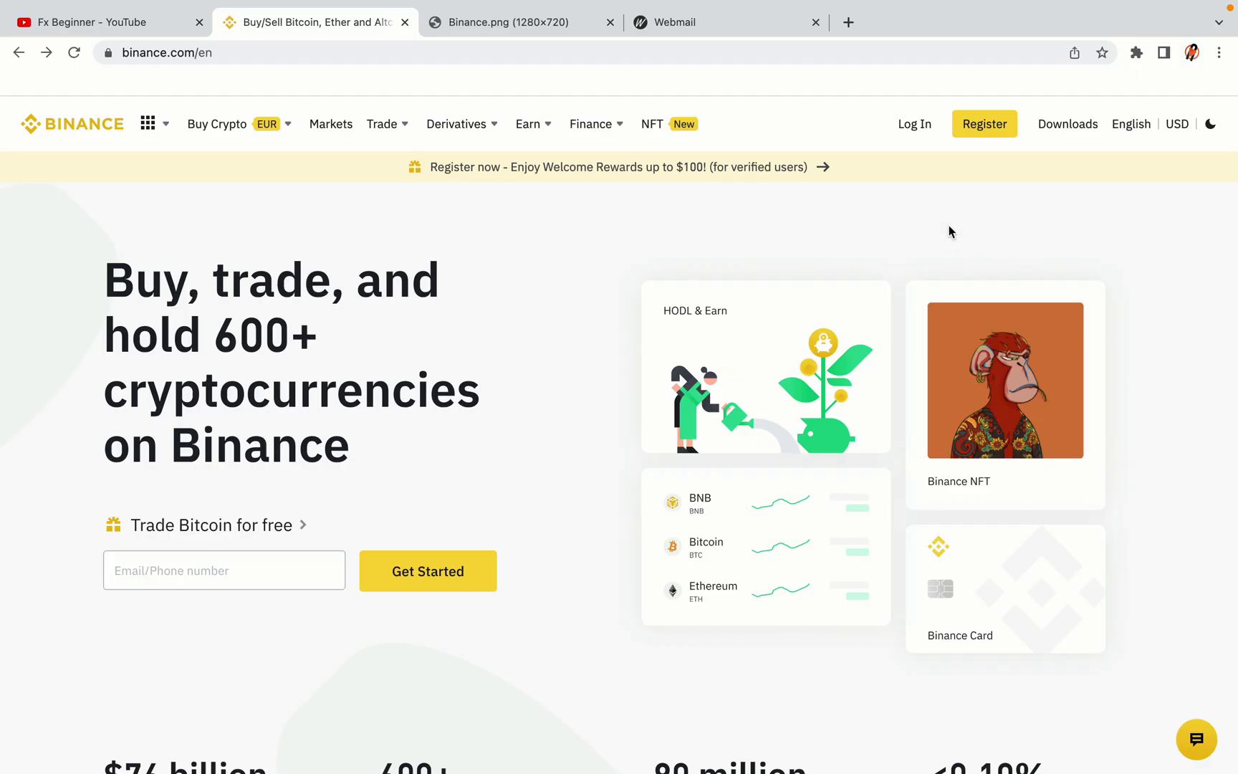
Step: Register a personal Binance account by email, entering the email address and account password and agreeing to the Terms of Service
{"action": "left_click", "coordinate": [994, 133]}
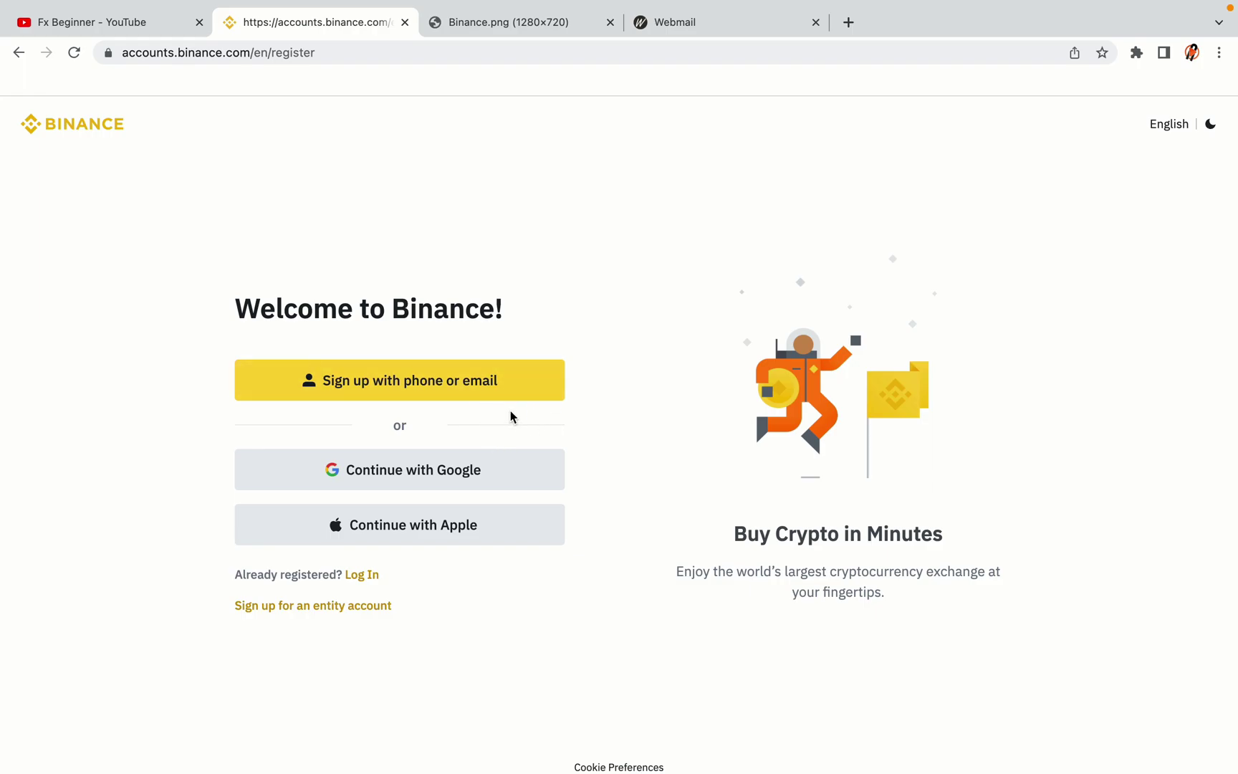
{"action": "left_click", "coordinate": [510, 388]}
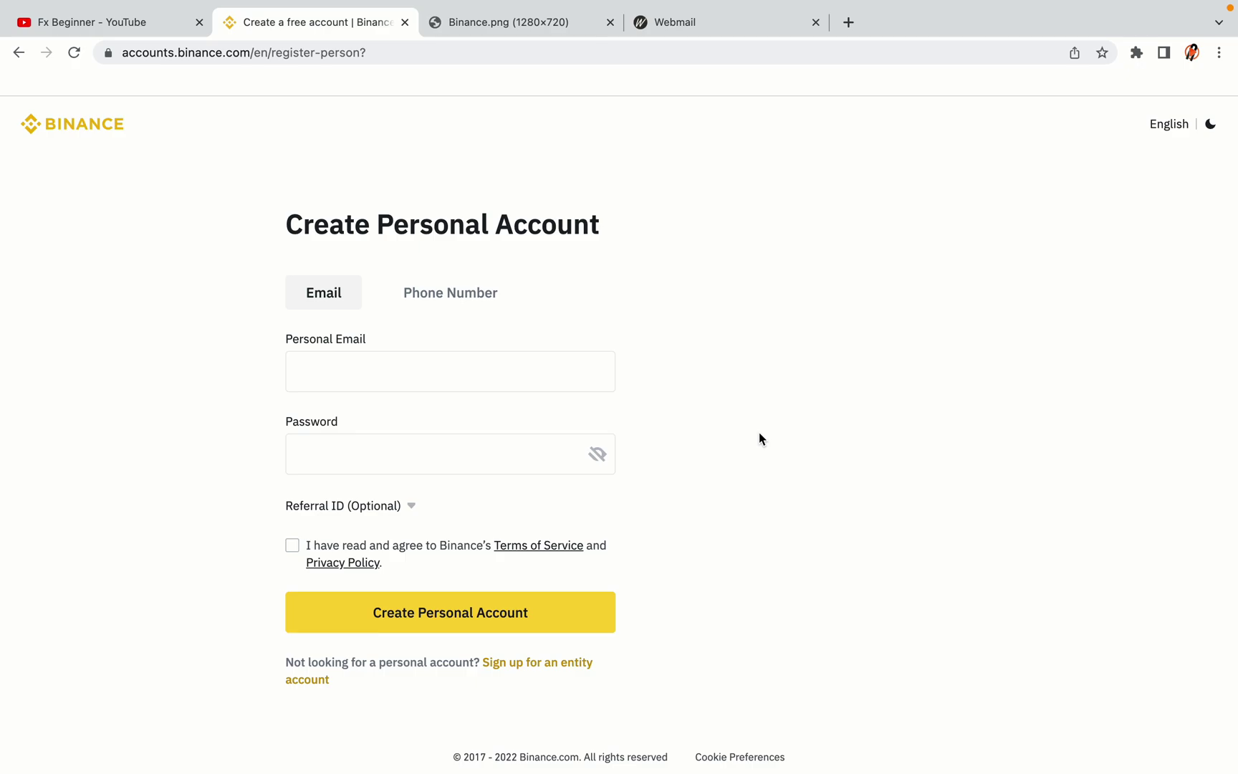
{"action": "left_click", "coordinate": [572, 448]}
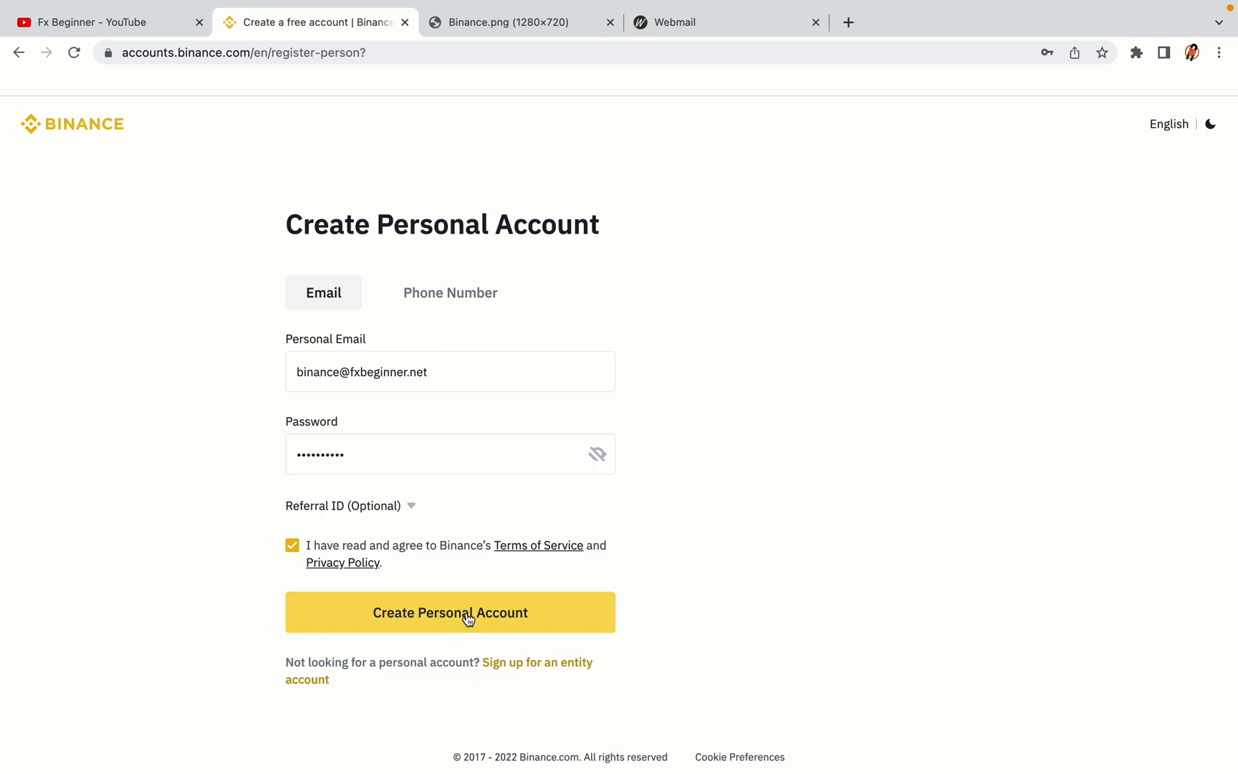
{"action": "left_click", "coordinate": [473, 620]}
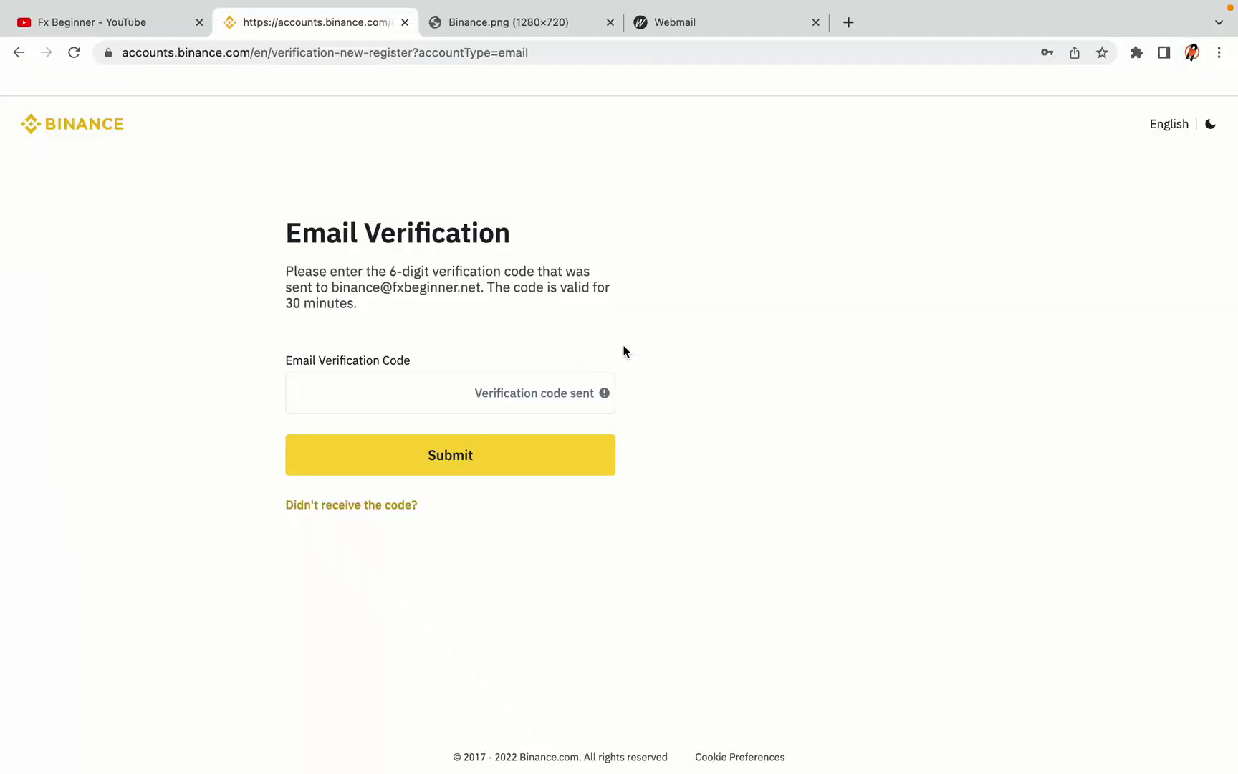
Step: Switch to Webmail, placing it next to the Binance page, and open the Binance registration confirmation email
{"action": "left_click_drag", "start_coordinate": [705, 22], "coordinate": [499, 22]}
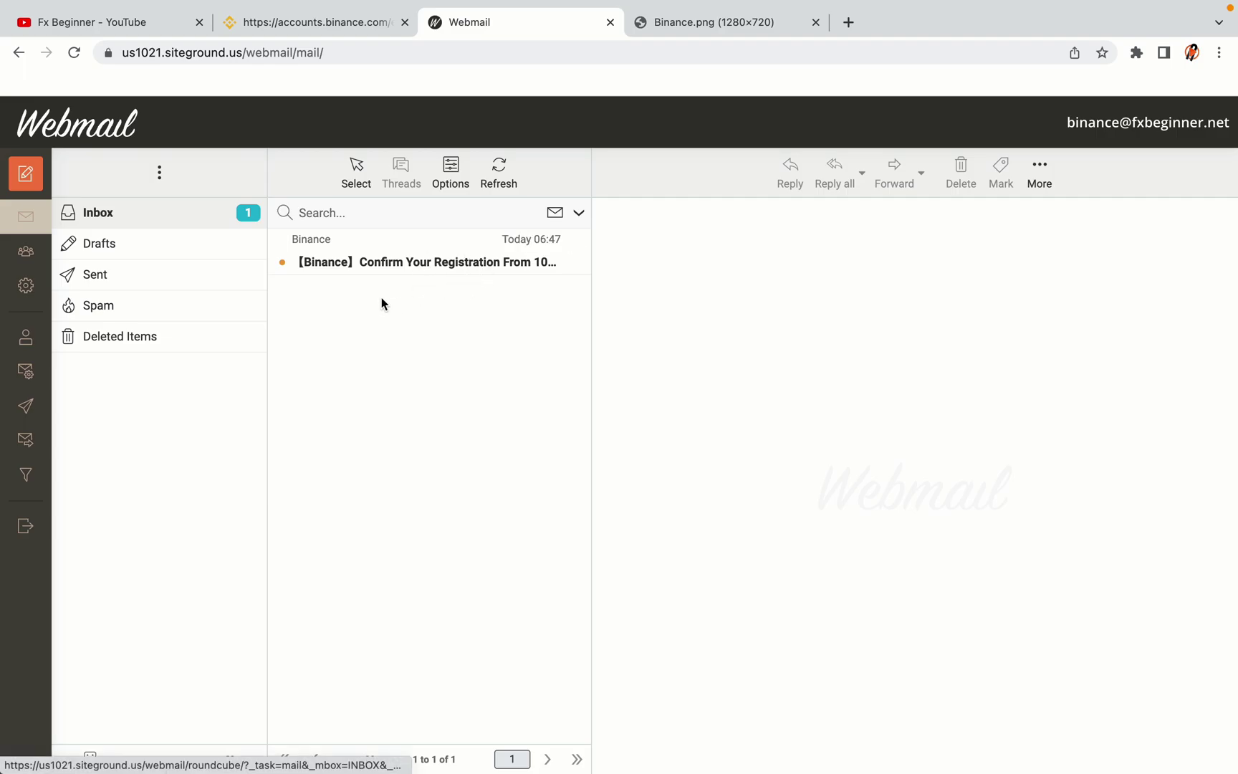
{"action": "left_click", "coordinate": [434, 261]}
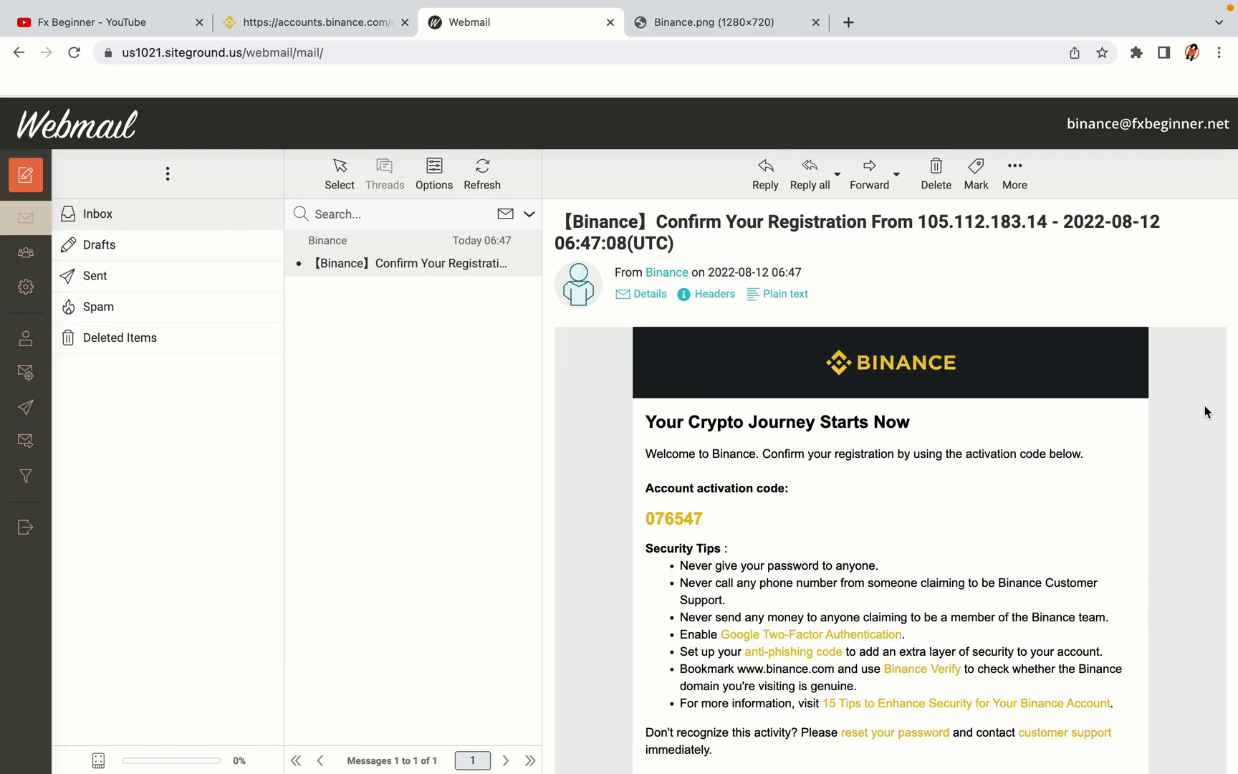
{"action": "scroll", "coordinate": [928, 414], "scroll_direction": "down", "scroll_amount": 1}
{"action": "scroll", "coordinate": [928, 414], "scroll_direction": "down", "scroll_amount": 3}
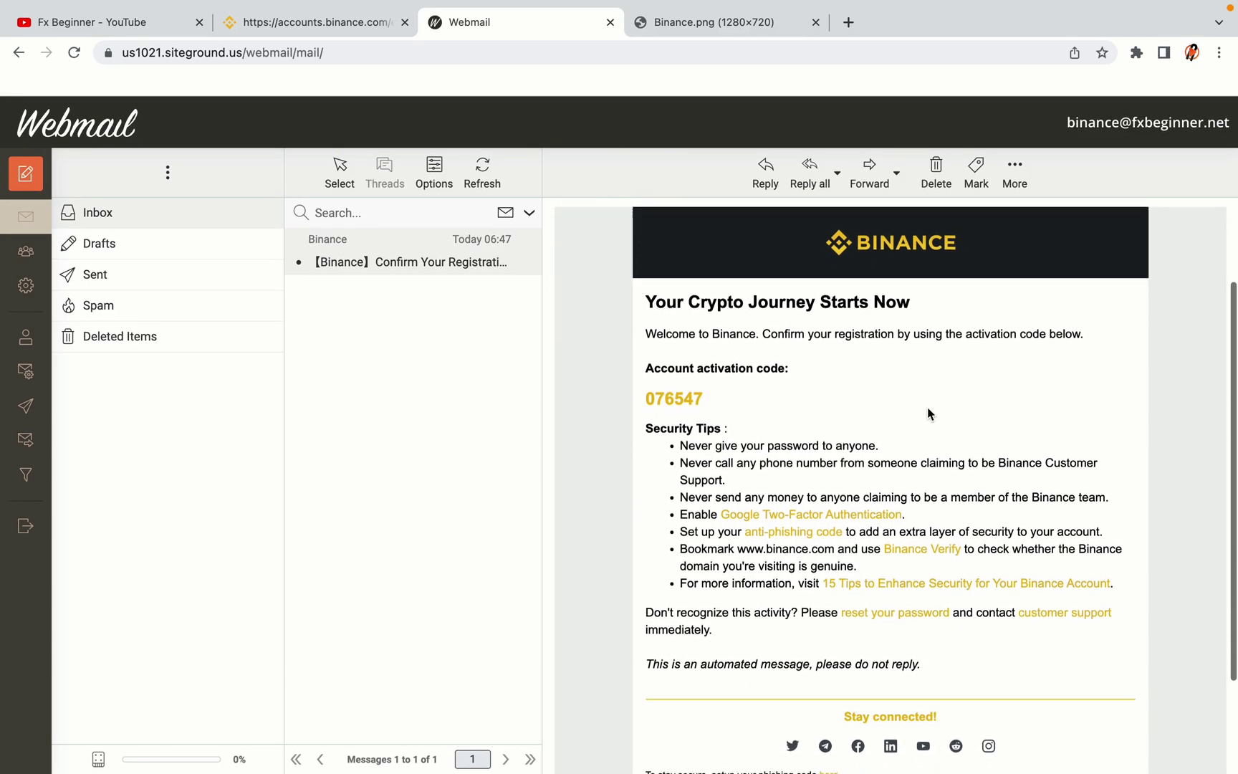
{"action": "scroll", "coordinate": [928, 415], "scroll_direction": "up", "scroll_amount": 1}
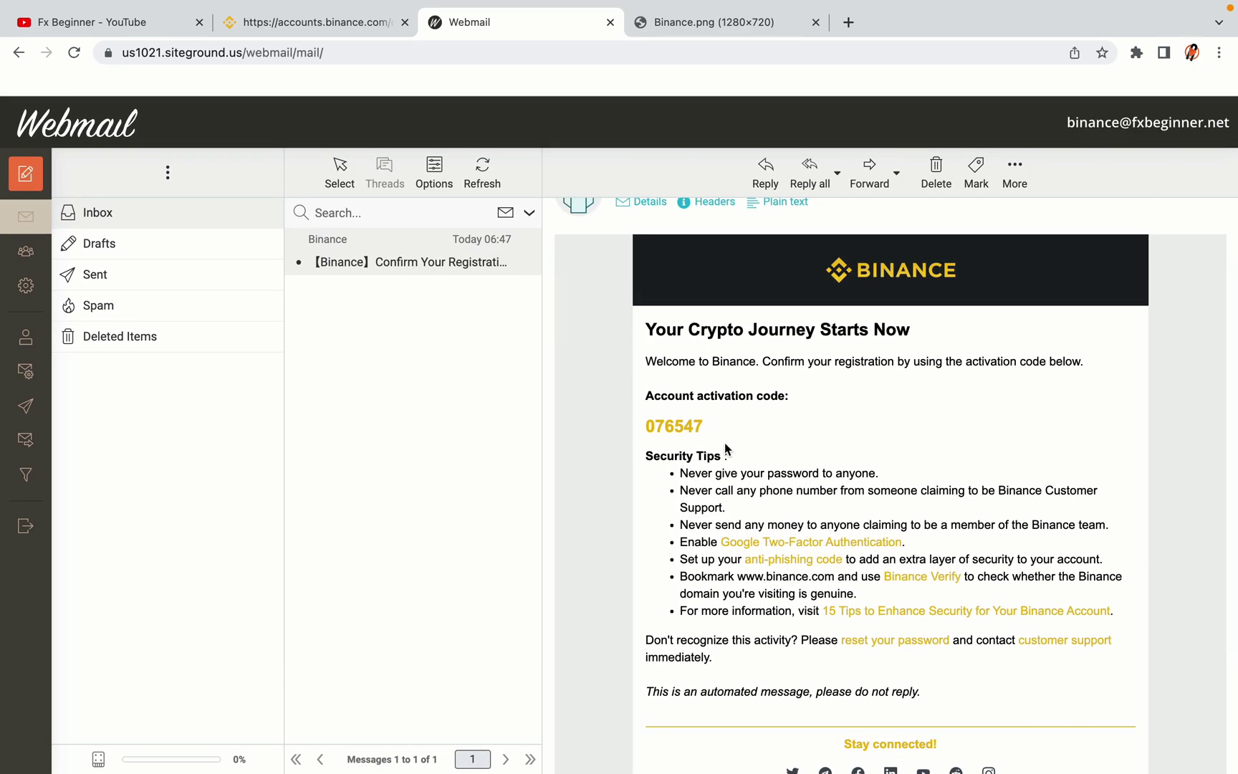
Step: Copy the account activation code from the Binance confirmation email
{"action": "left_click_drag", "start_coordinate": [647, 427], "coordinate": [703, 425]}
{"action": "left_click", "coordinate": [710, 426]}
{"action": "left_click_drag", "start_coordinate": [647, 427], "coordinate": [703, 425]}
{"action": "right_click", "coordinate": [688, 426]}
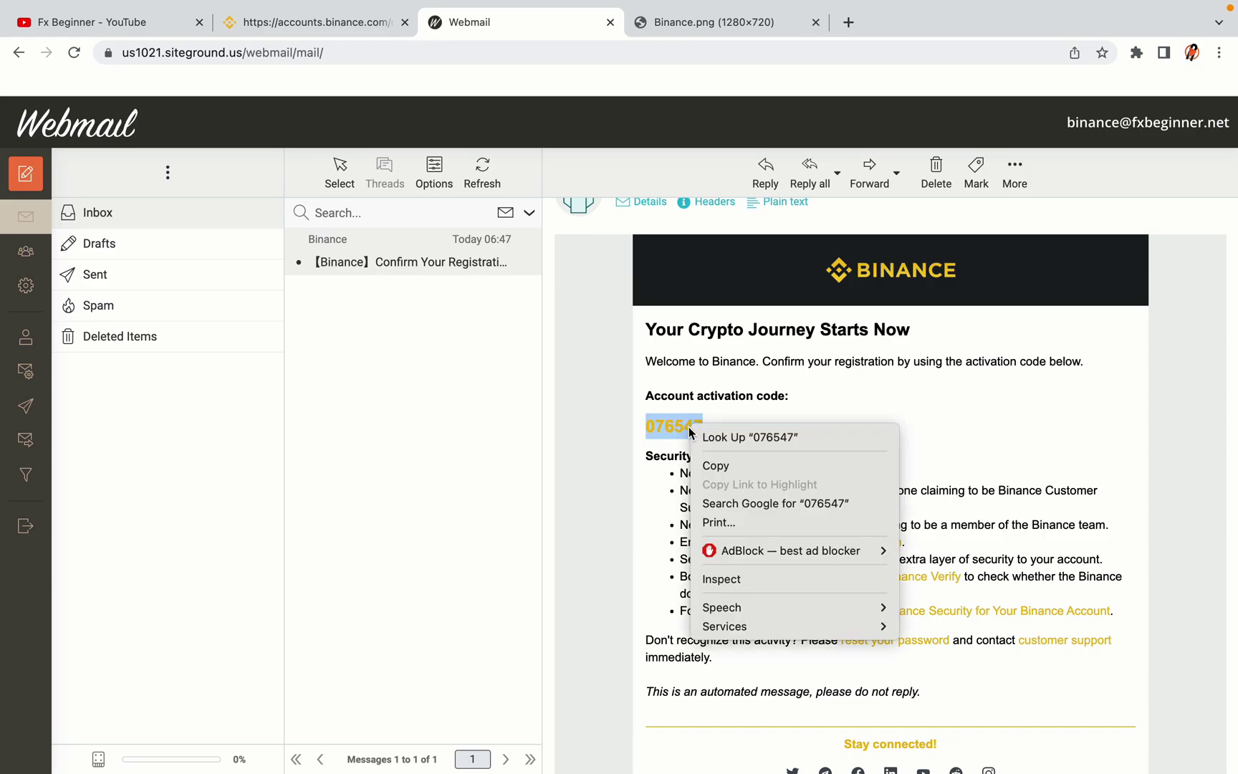
{"action": "left_click", "coordinate": [709, 465]}
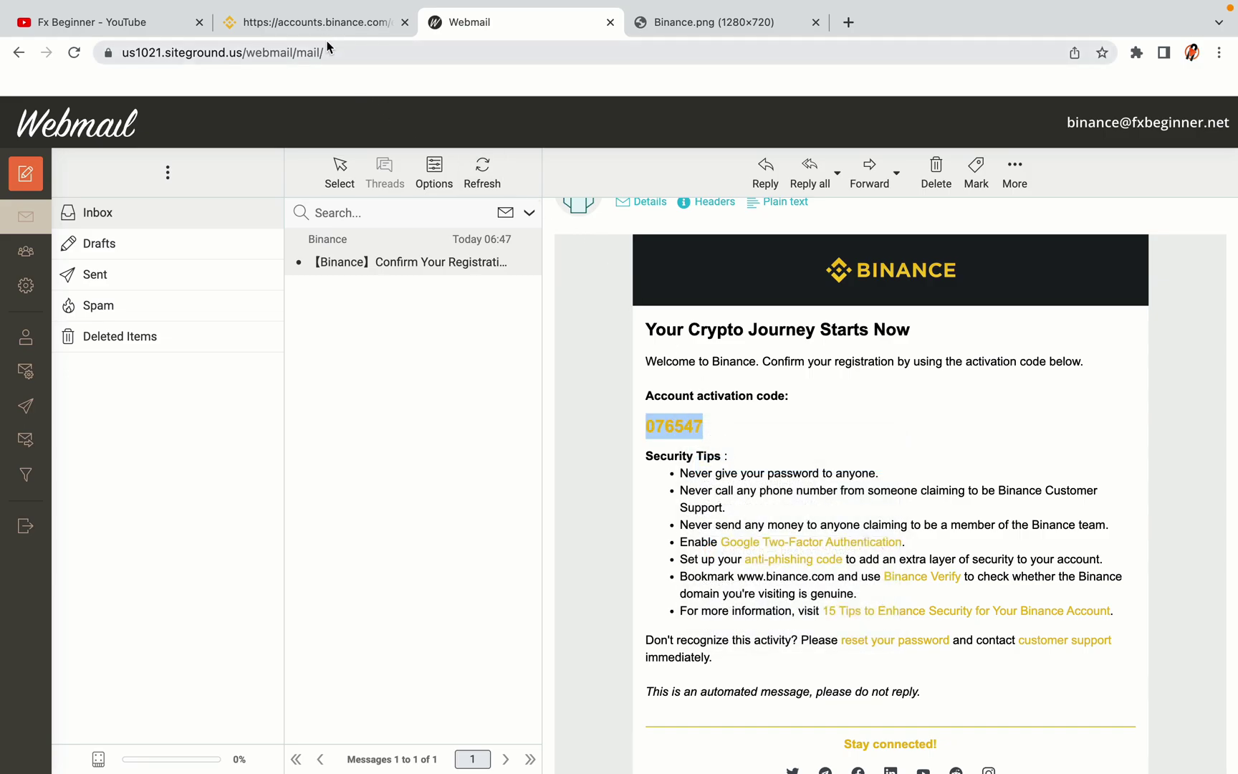
Step: Paste the email verification code into Binance's Email Verification page and submit it
{"action": "left_click", "coordinate": [322, 21]}
{"action": "left_click", "coordinate": [348, 393]}
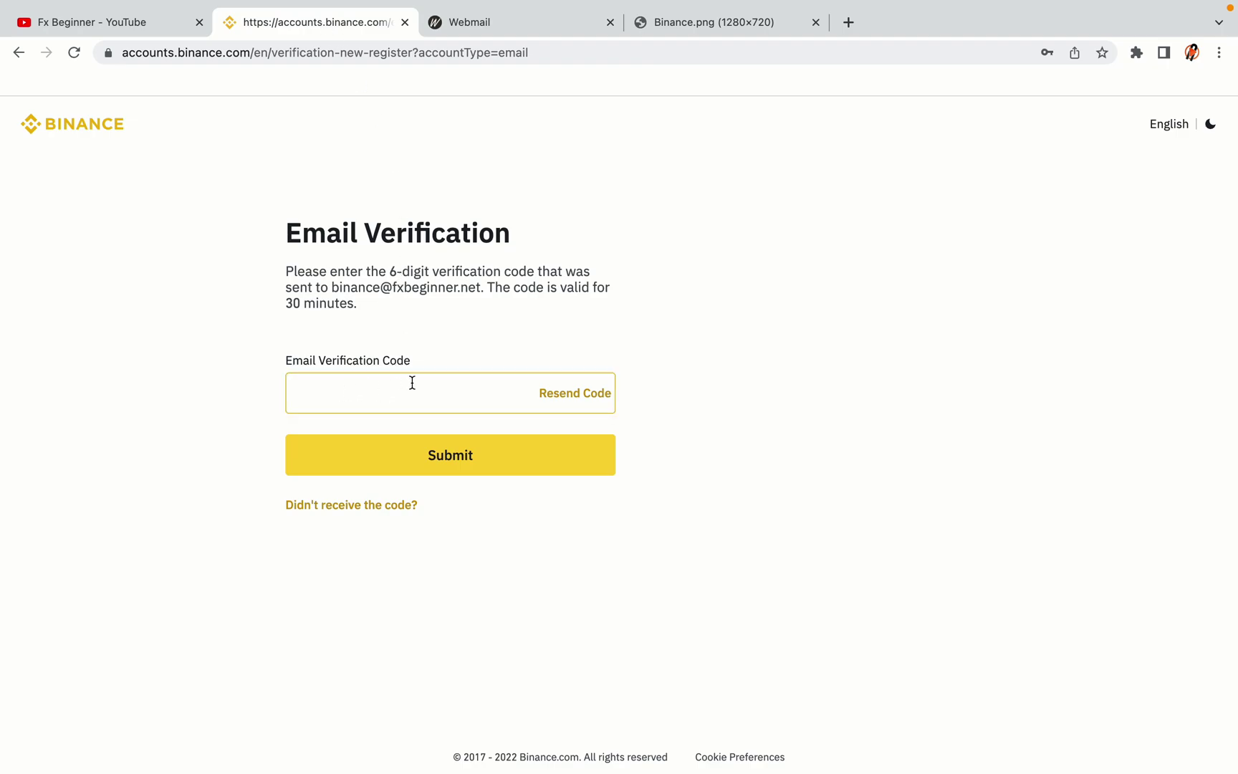
{"action": "key", "text": "super+v"}
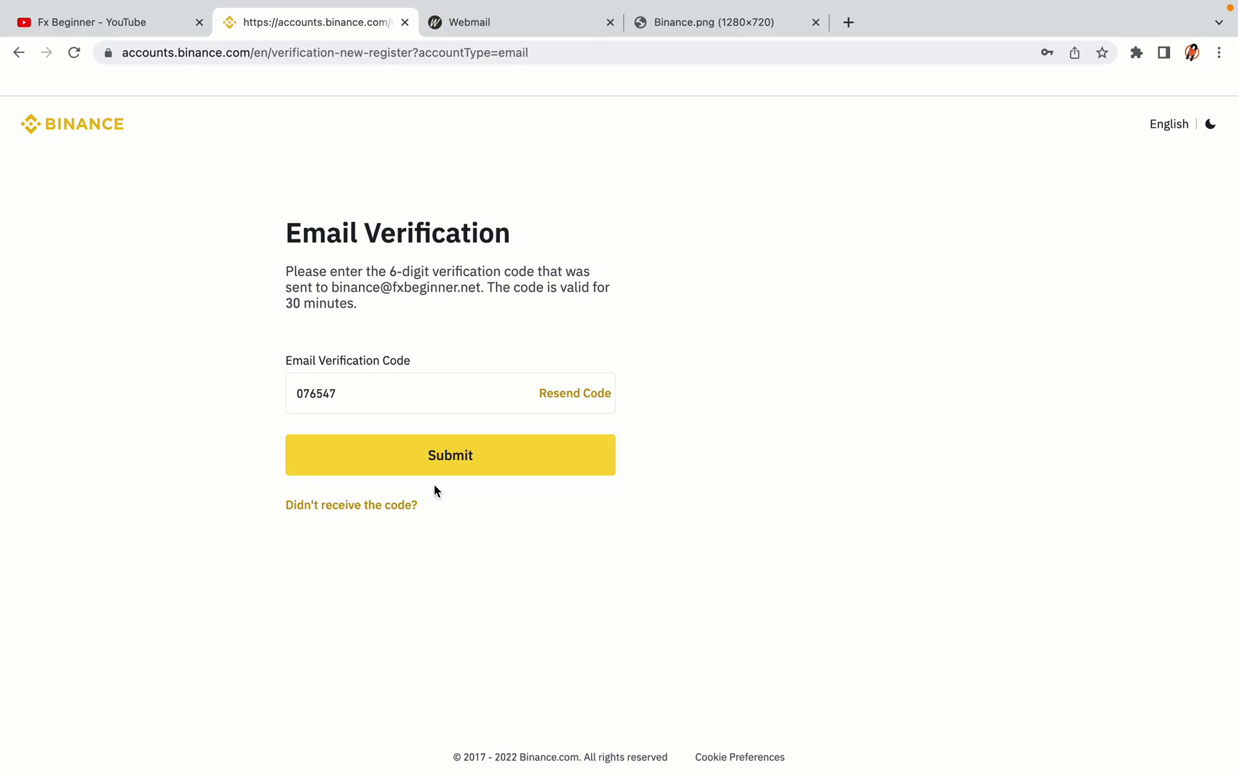
{"action": "left_click", "coordinate": [571, 471]}
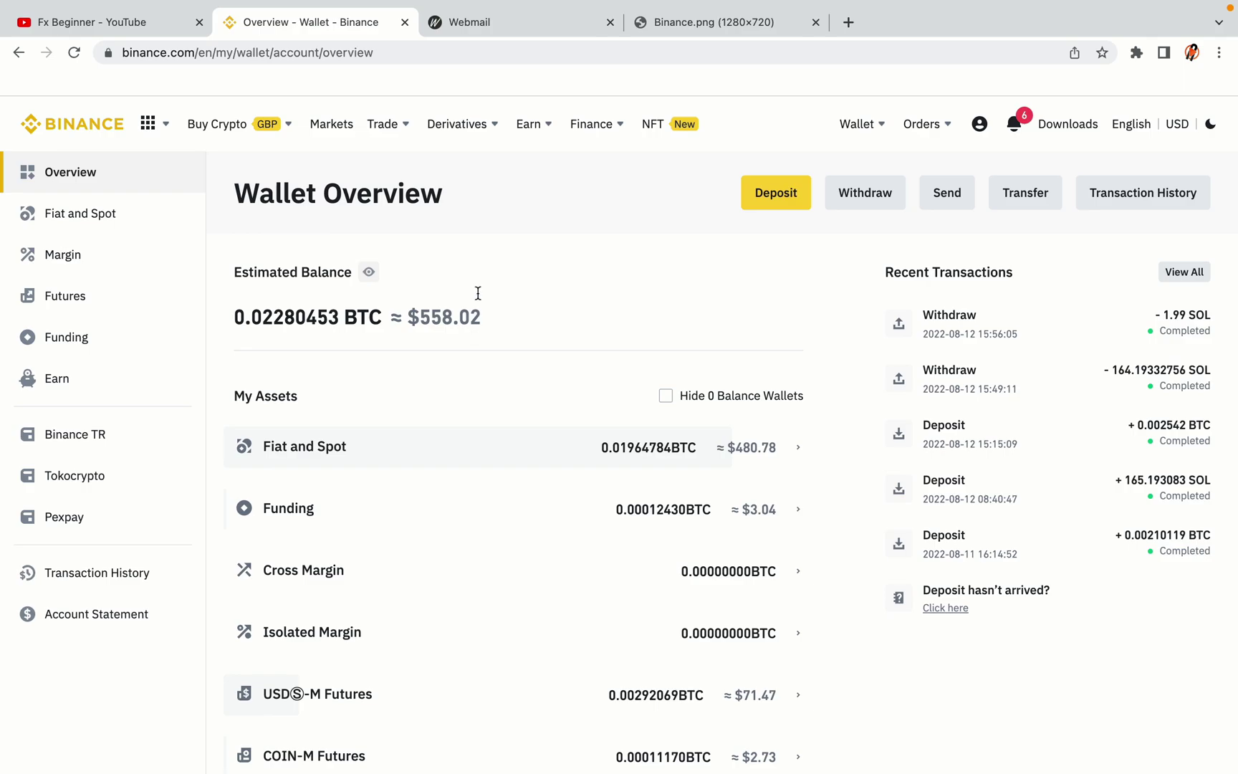
Step: Examine the wallet overview's assets and the Buy Crypto and Trade options, and return to the Binance home page
{"action": "scroll", "coordinate": [761, 329], "scroll_direction": "down", "scroll_amount": 3}
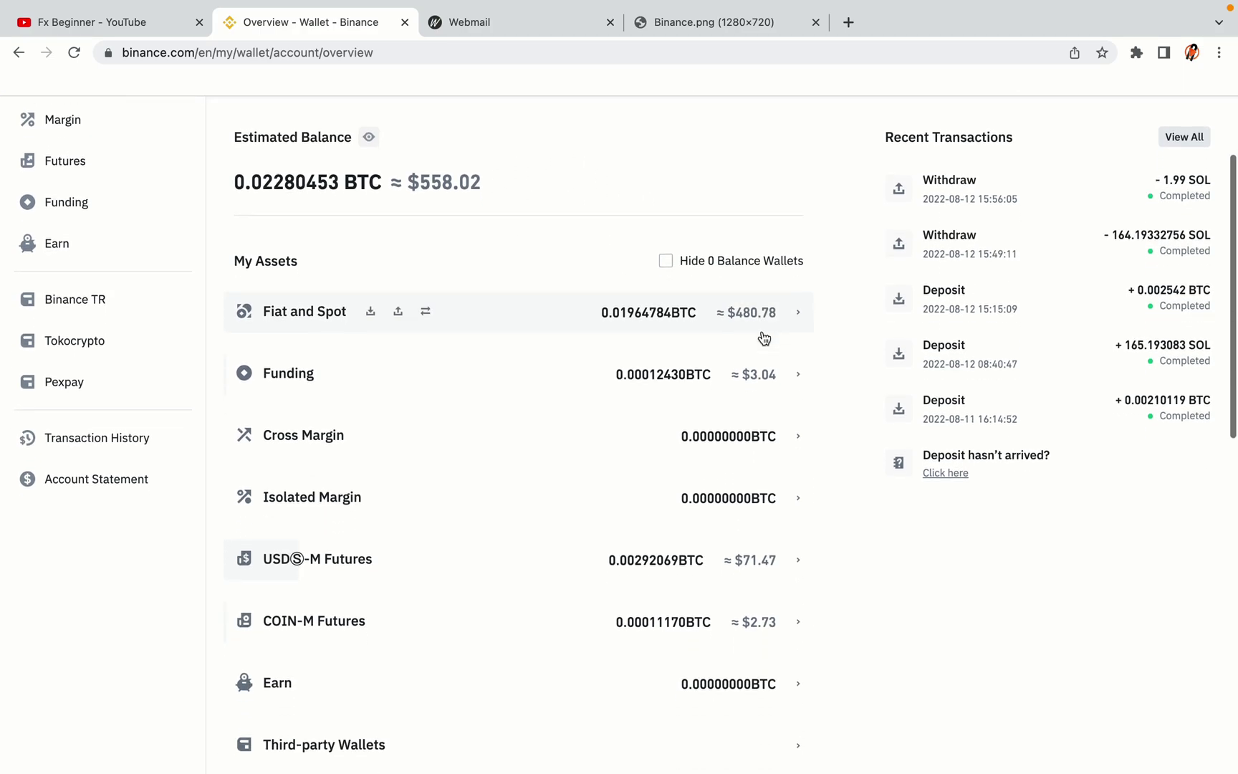
{"action": "scroll", "coordinate": [762, 332], "scroll_direction": "down", "scroll_amount": 3}
{"action": "scroll", "coordinate": [762, 332], "scroll_direction": "up", "scroll_amount": 6}
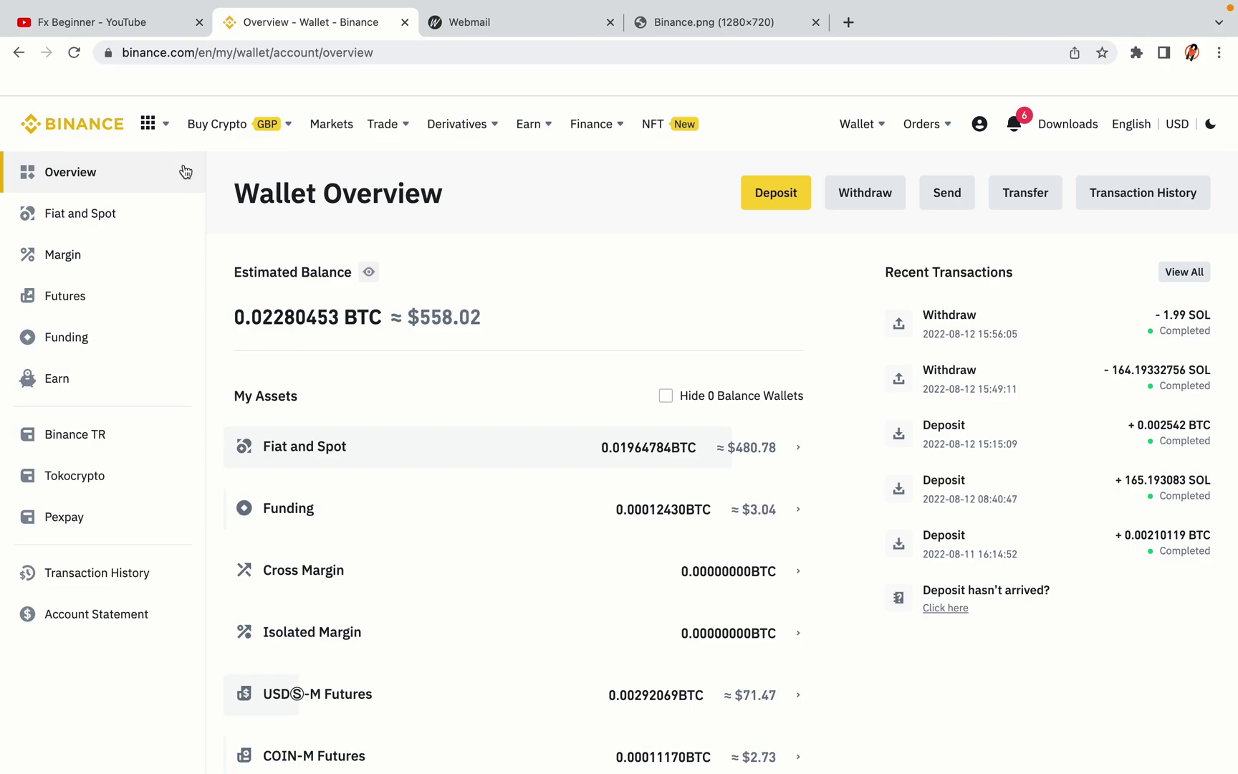
{"action": "mouse_move", "coordinate": [240, 128]}
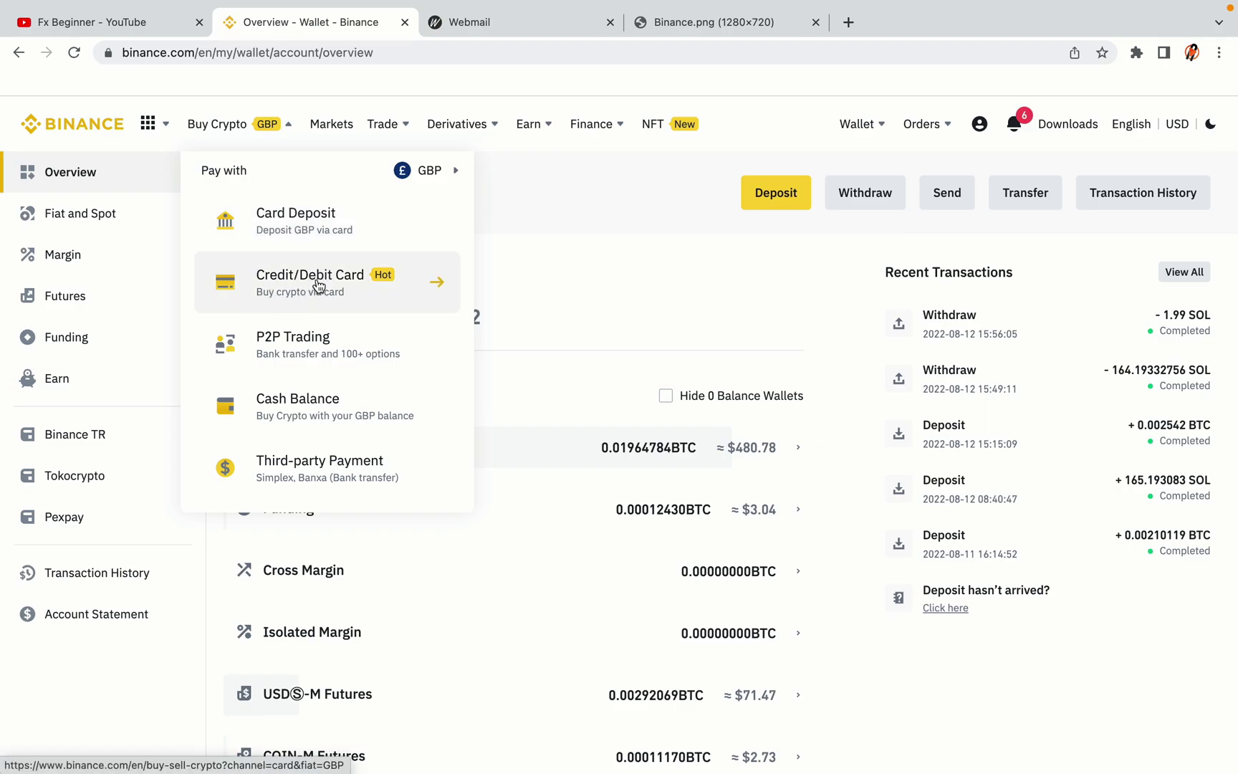
{"action": "mouse_move", "coordinate": [383, 127]}
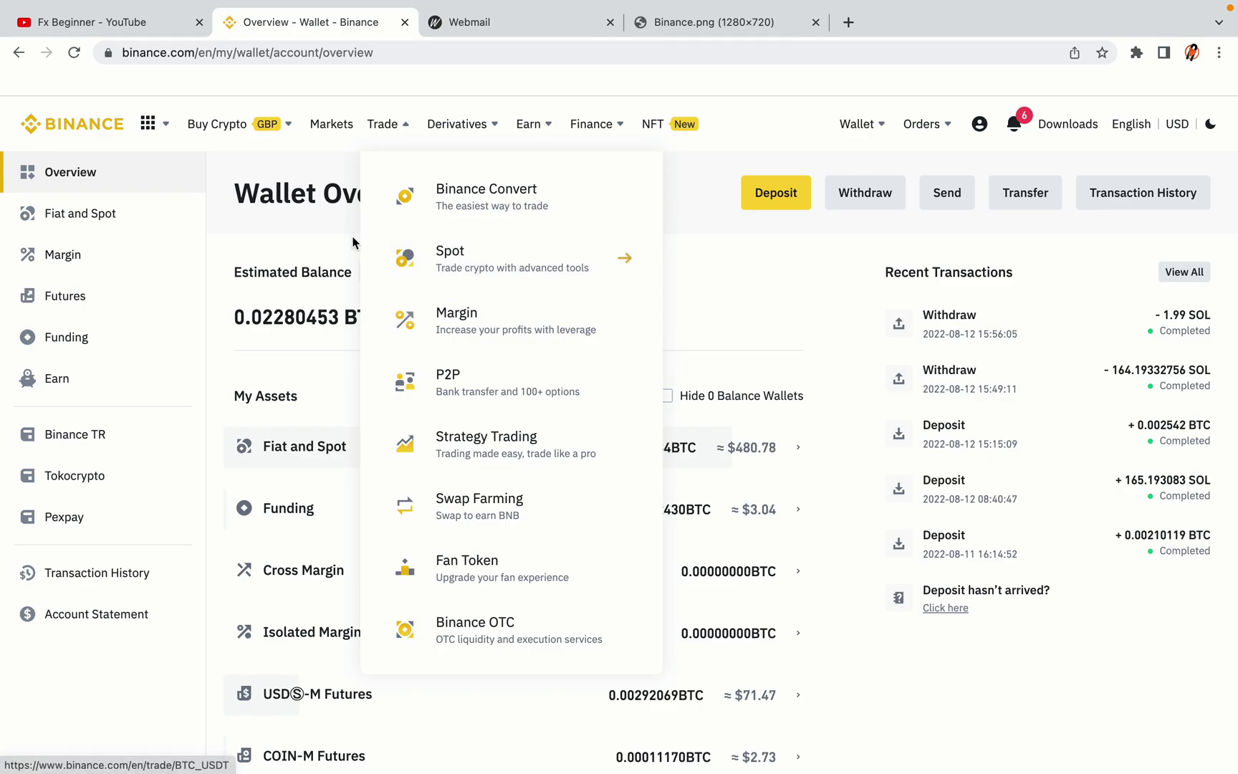
{"action": "left_click", "coordinate": [81, 120]}
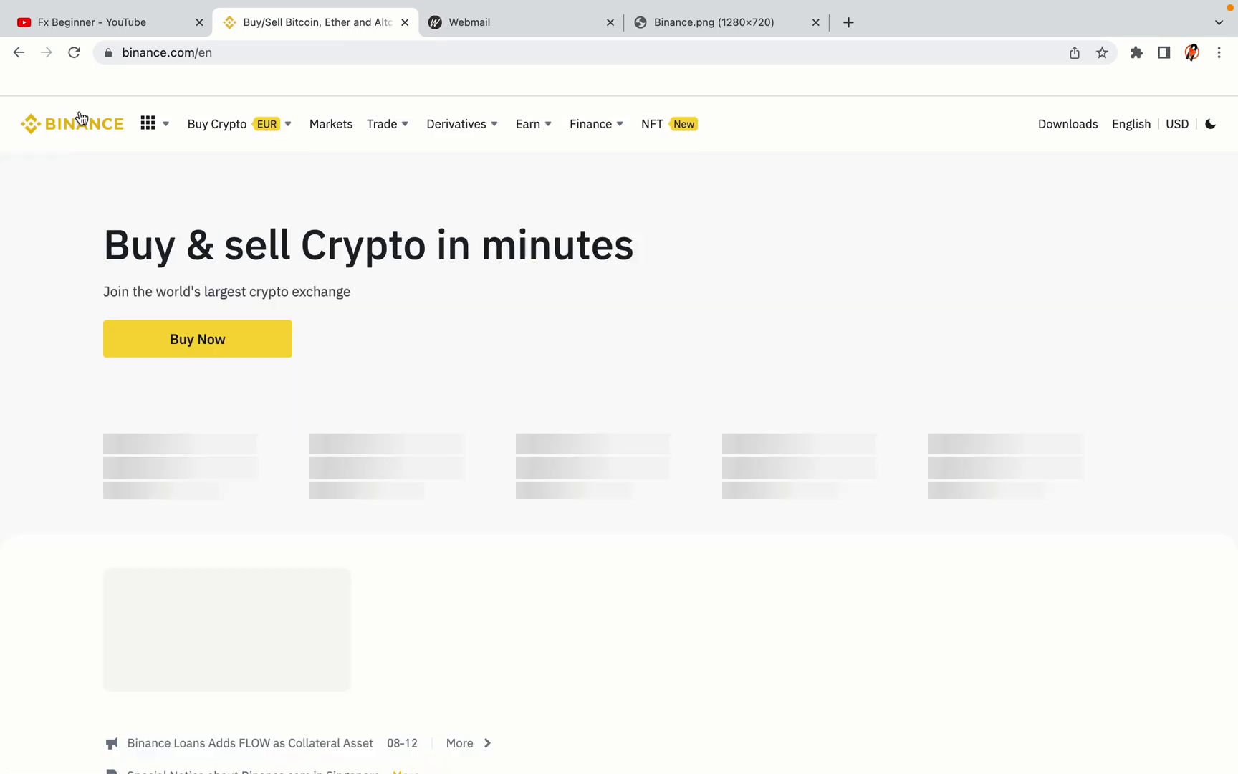